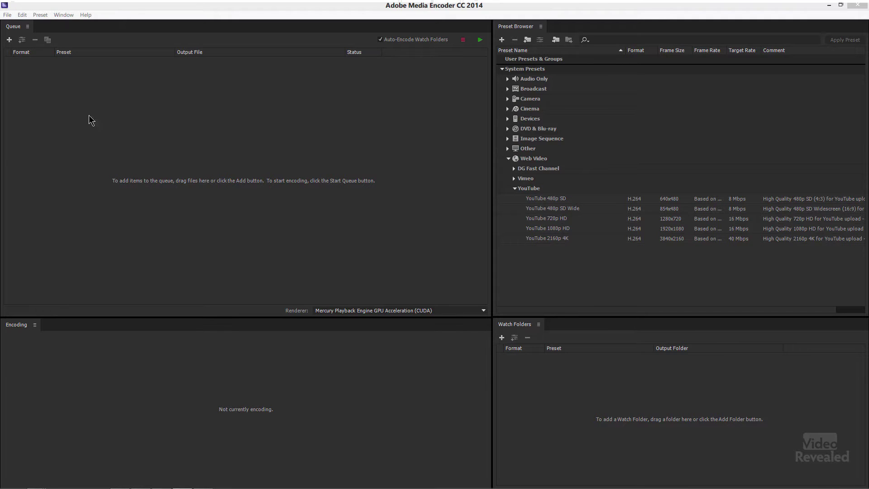
left_click(7, 15)
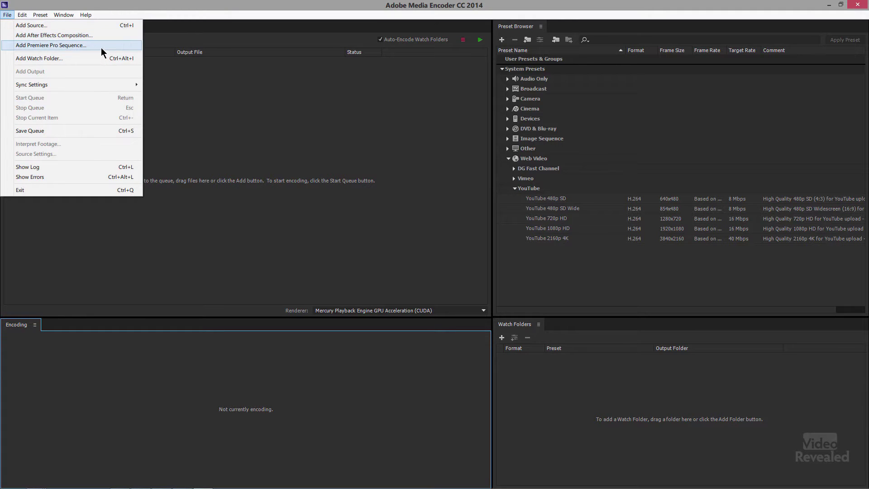
left_click(201, 239)
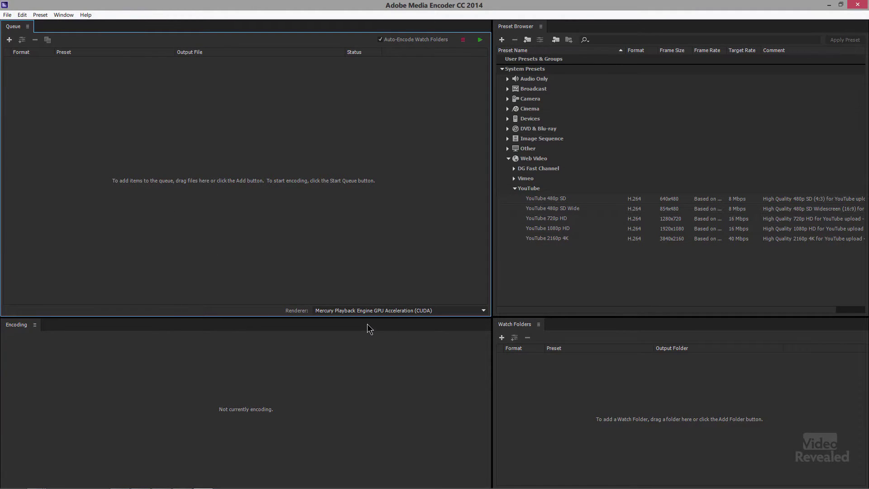
Add F:\!- Test\Watch as a watch folder and apply the YouTube 1080p HD preset to its output.
left_click(553, 384)
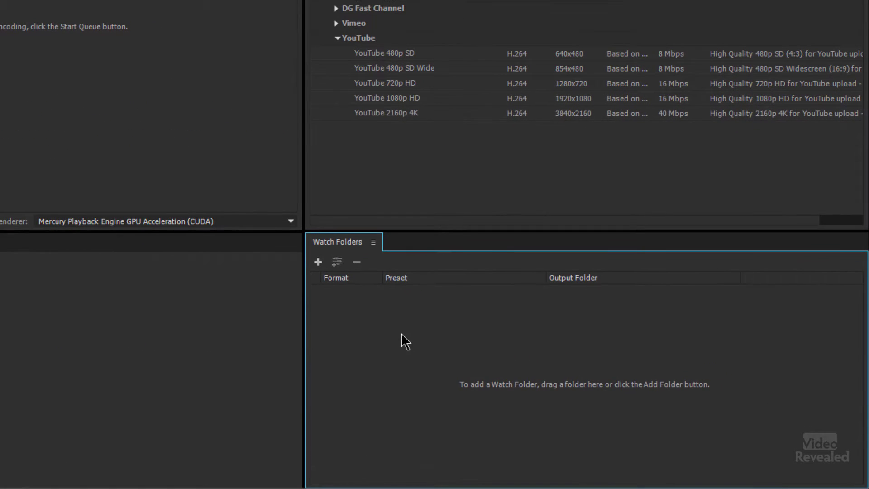
left_click(319, 261)
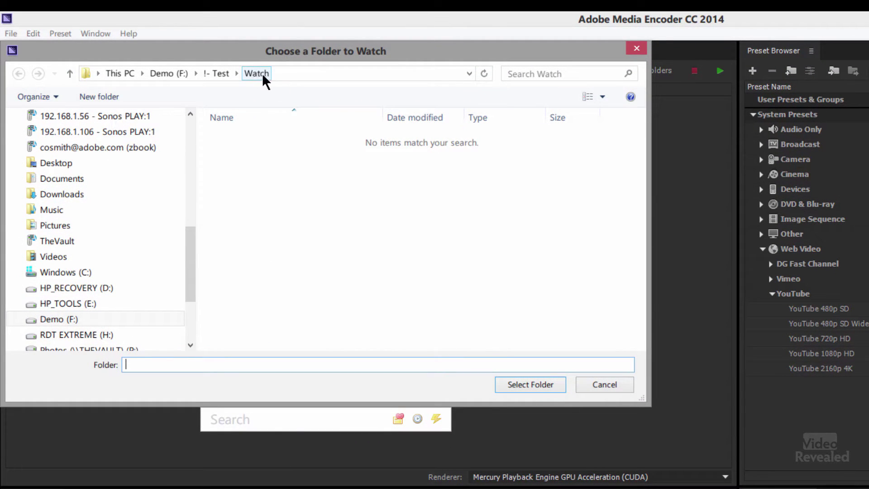
left_click(544, 387)
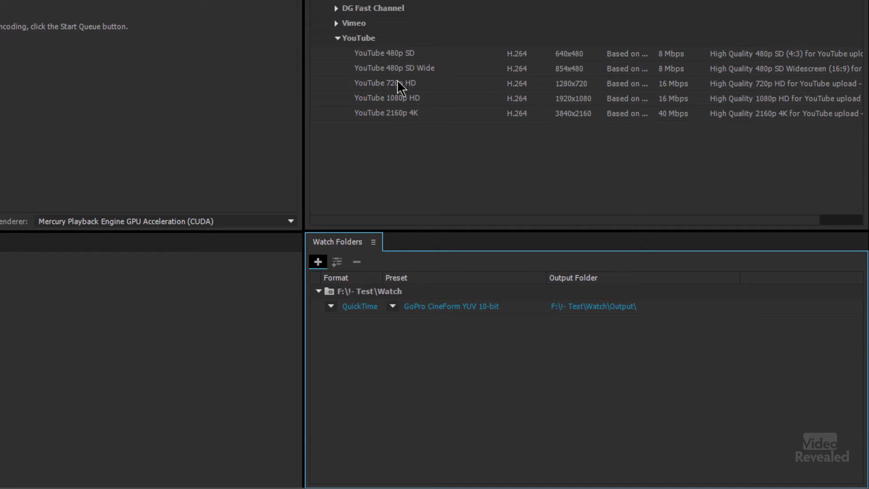
left_click_drag(399, 101, 393, 307)
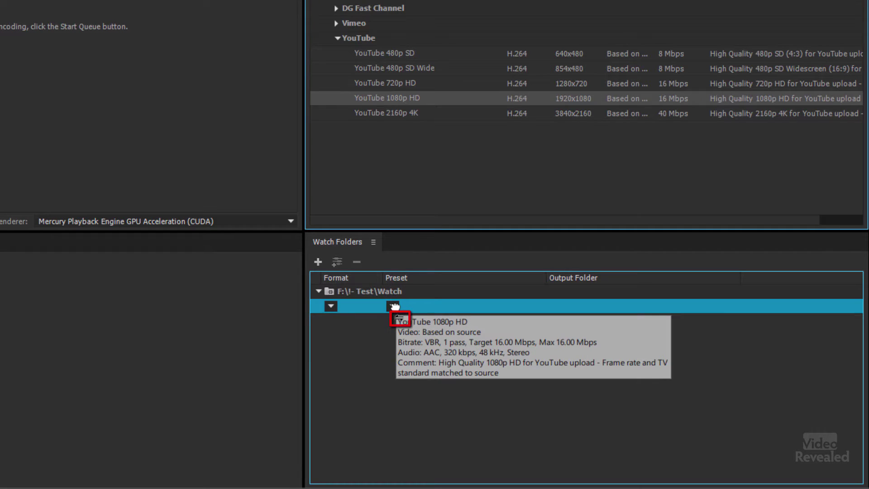
left_click_drag(395, 307, 395, 308)
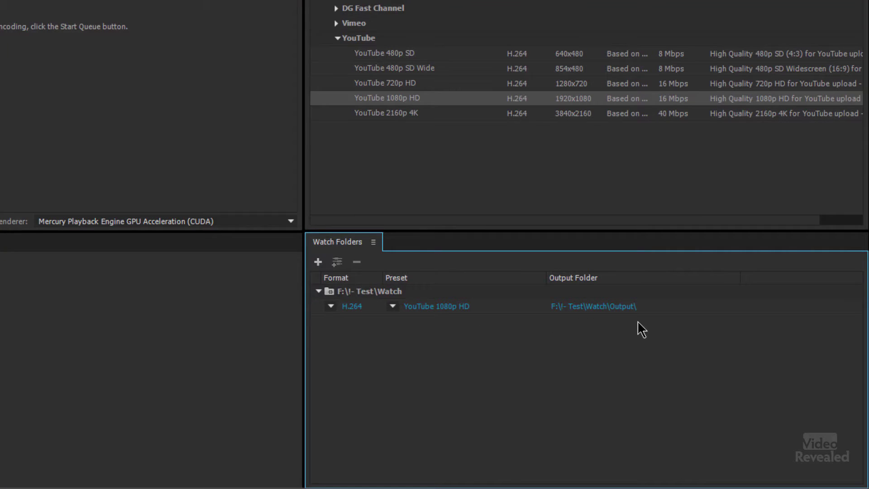
Create a folder named H.264 inside the Watch folder and set it as the H.264 output's destination.
left_click(612, 312)
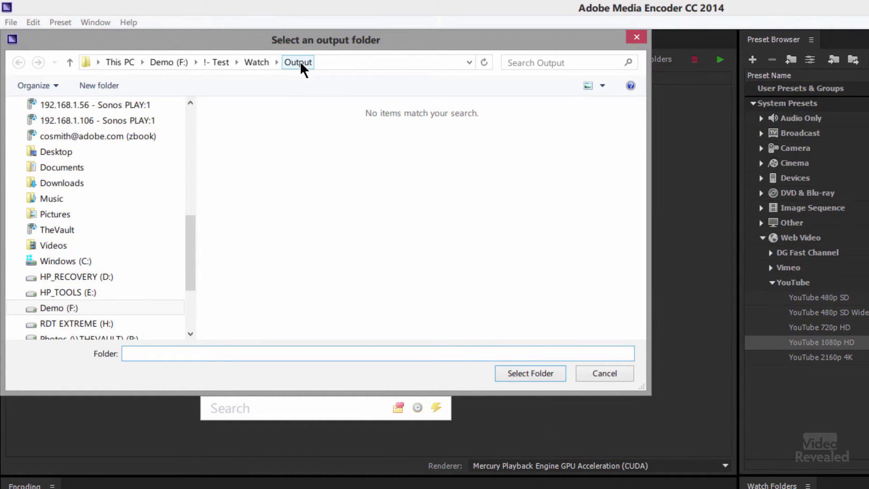
left_click(258, 64)
left_click(99, 85)
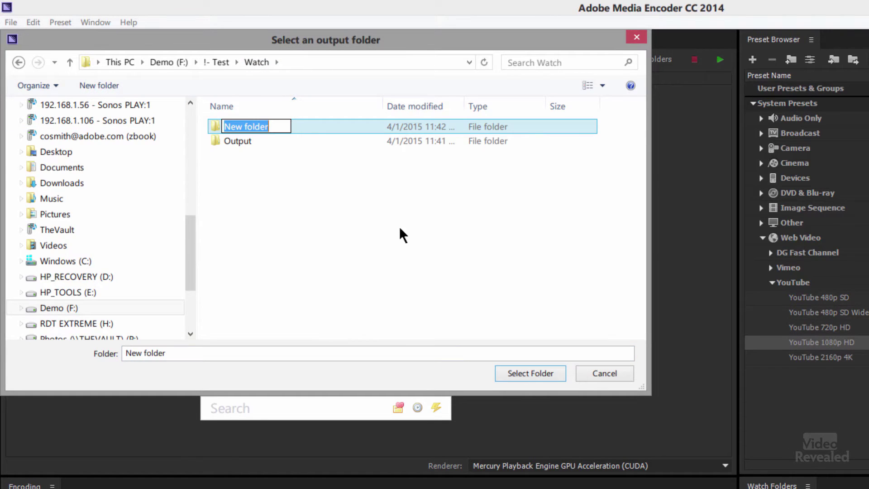
type("H.264")
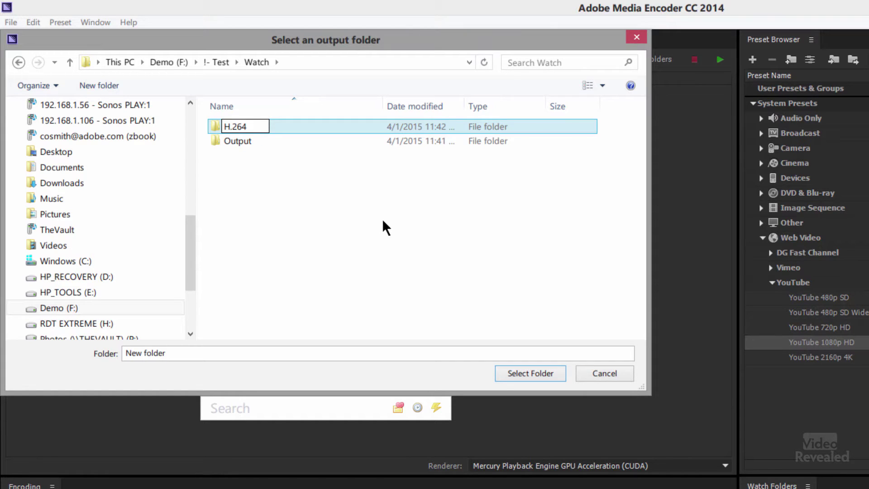
key("Return")
double_click(227, 126)
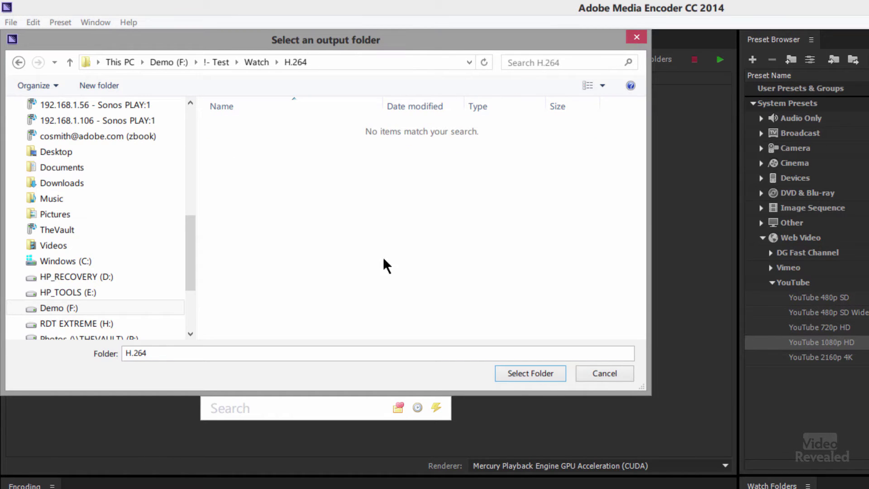
left_click(530, 372)
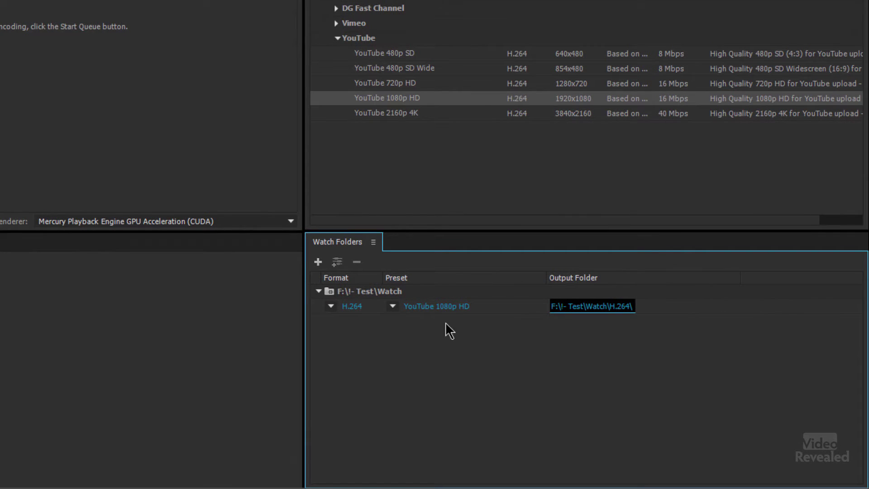
Add a second output to the watch folder, using the QuickTime format and the GoPro CineForm YUV 10-bit preset.
left_click(373, 292)
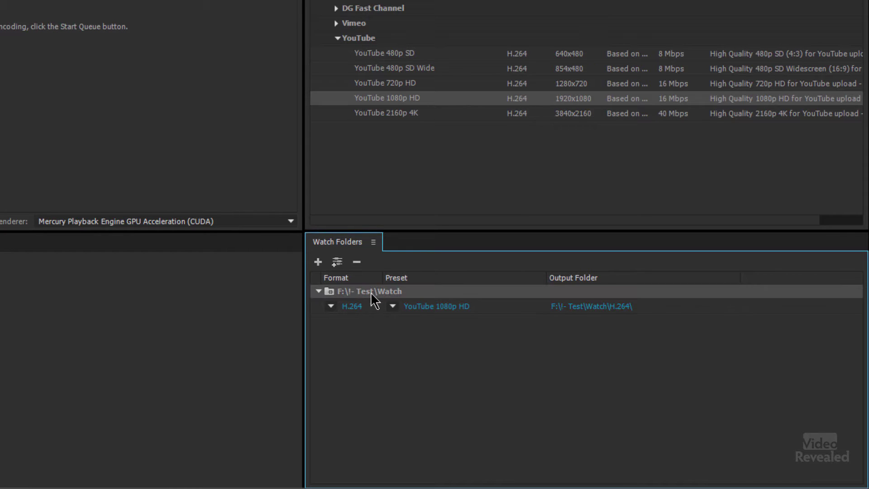
left_click(336, 263)
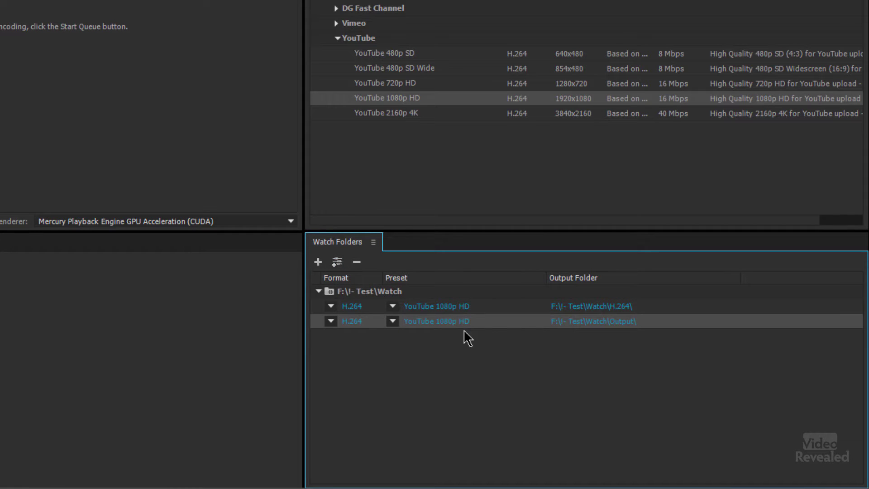
left_click(331, 321)
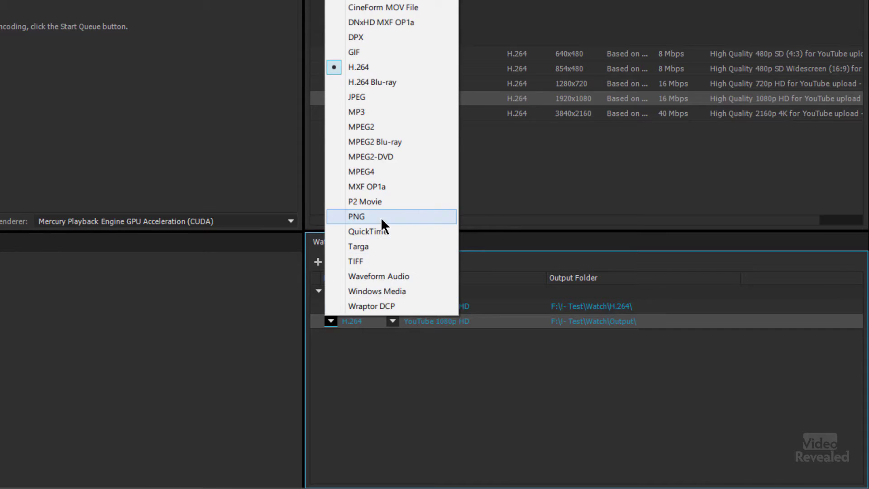
left_click(381, 232)
left_click(392, 321)
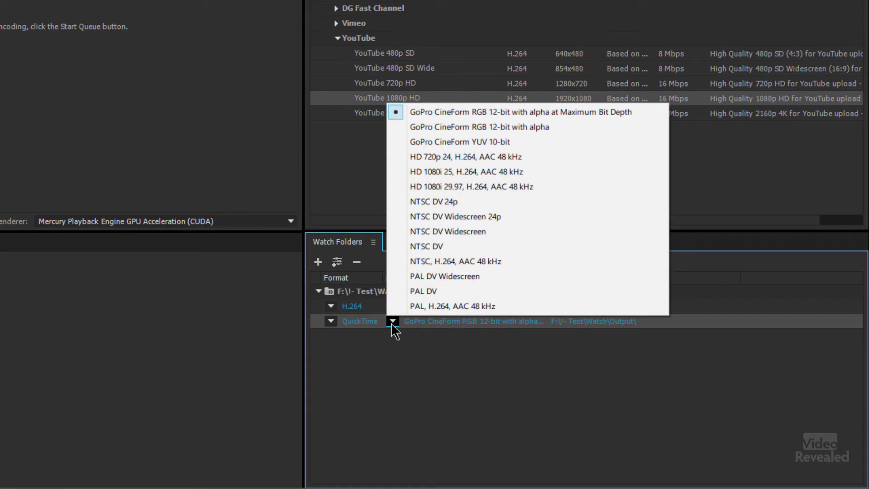
left_click(528, 142)
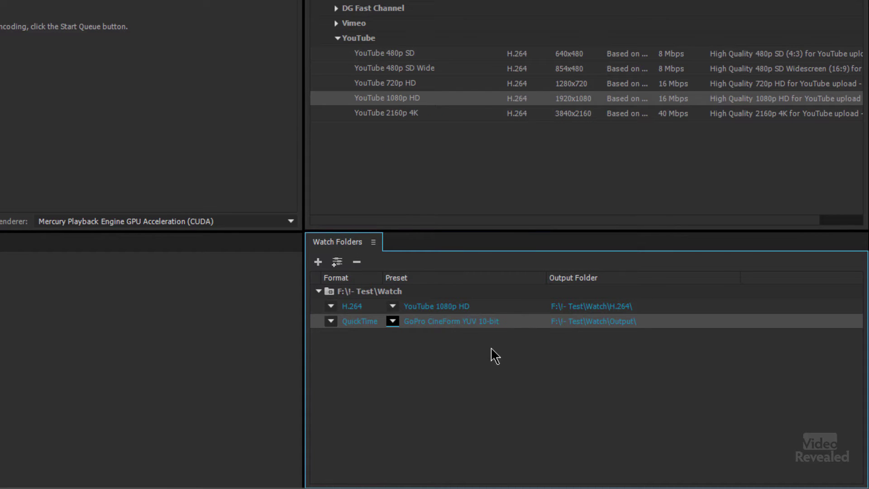
Create a folder named Cineform inside the Watch folder and set it as the QuickTime output's destination.
left_click(611, 324)
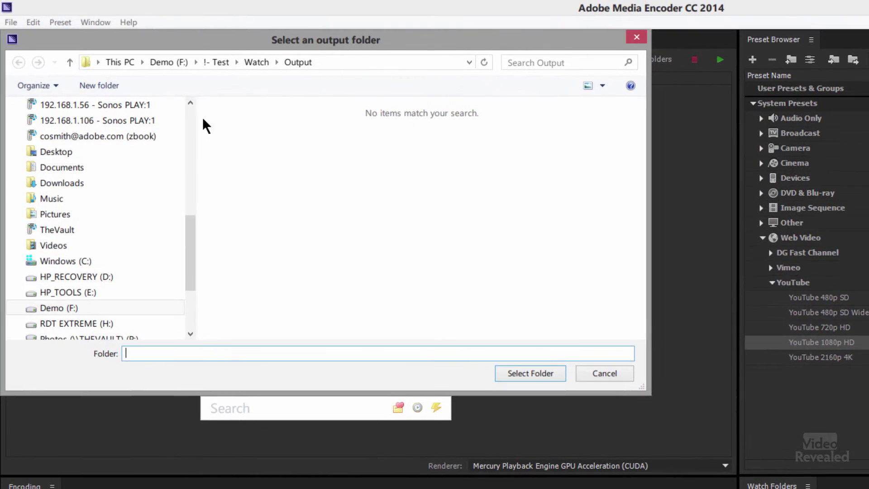
left_click(70, 62)
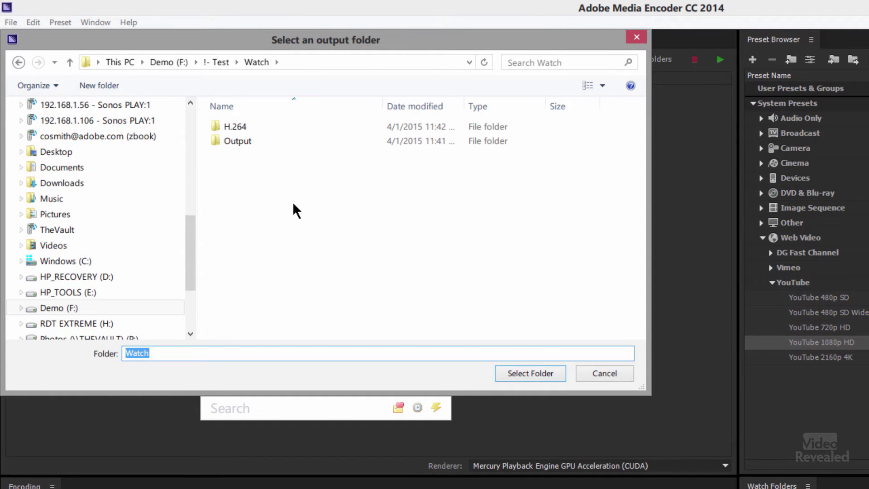
left_click(98, 86)
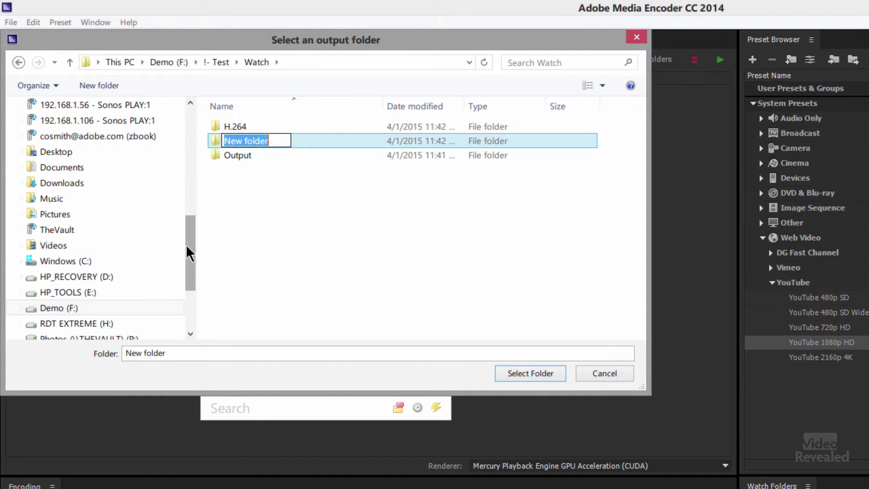
type("Cine")
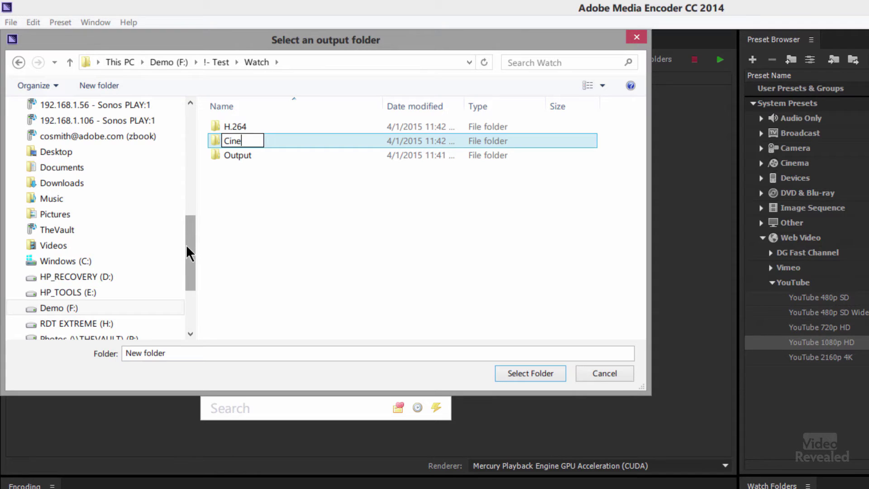
type("form")
key("Return")
key("Return")
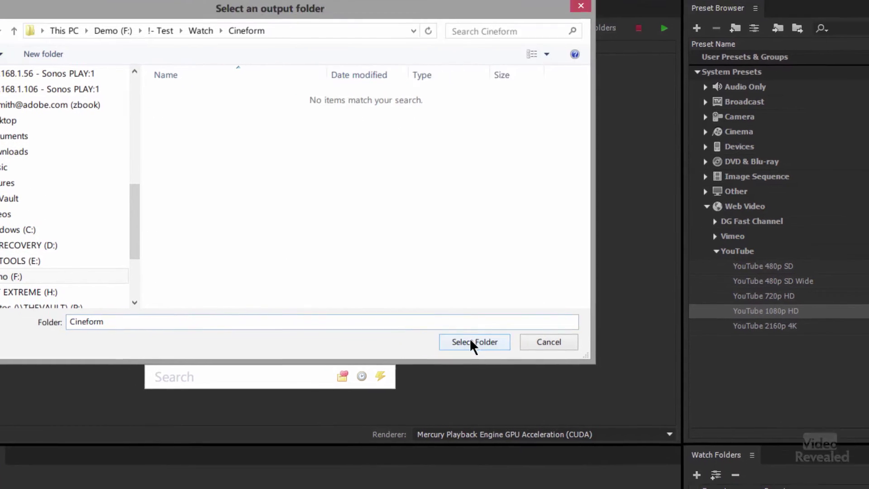
left_click(530, 373)
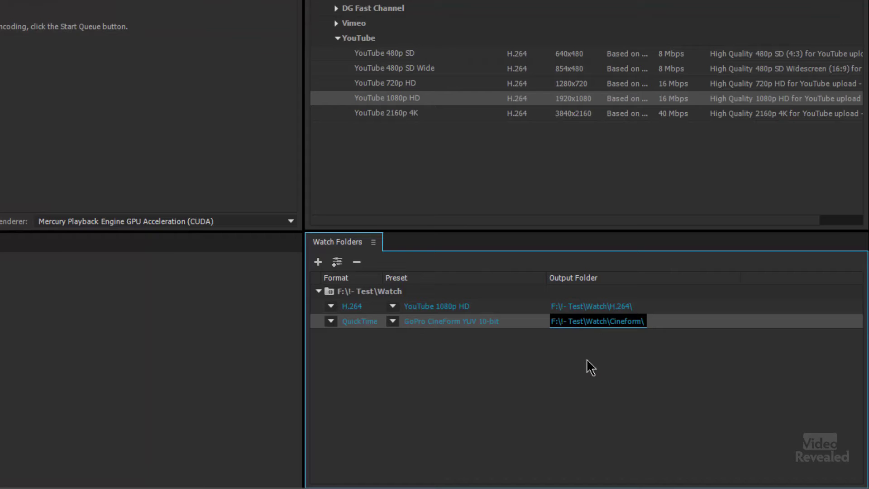
left_click(582, 360)
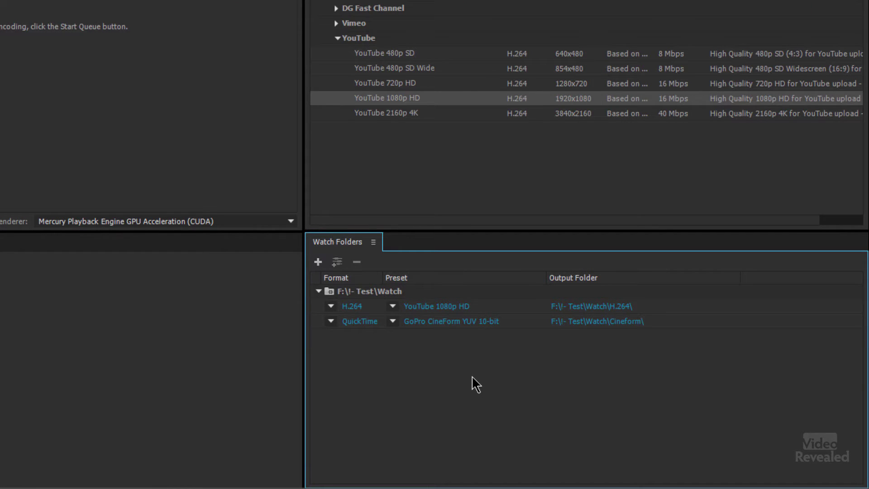
Switch to File Explorer, copy Clip1ATK11_proRes.mov from the WS folder into the Watch folder, and return to Media Encoder.
key("alt+Tab")
key("alt+Tab")
key("alt+Tab")
key("alt+Tab")
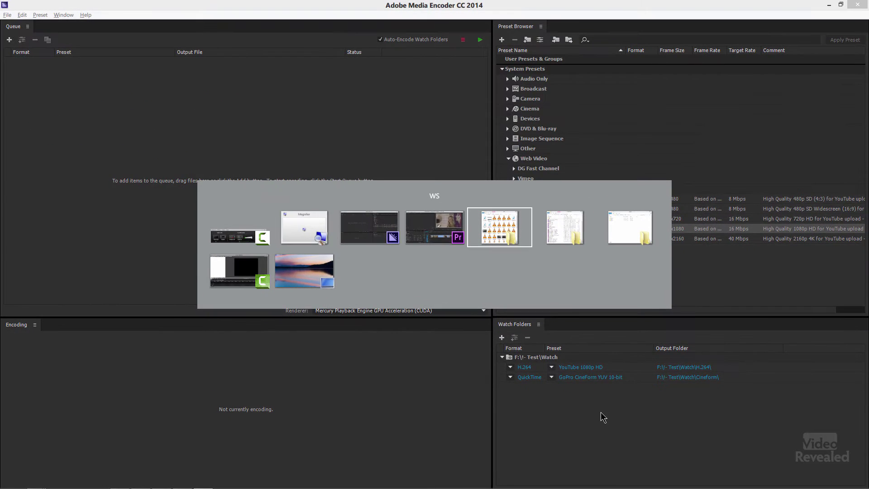
key("alt+Tab")
key("alt+Tab")
key("alt+Tab")
key("alt+Tab")
key("alt+Tab")
key("alt+Tab")
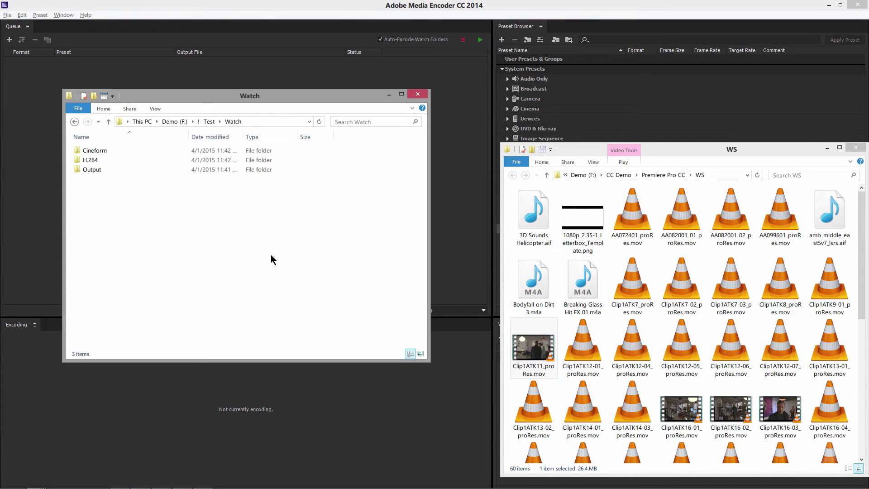
left_click(102, 169)
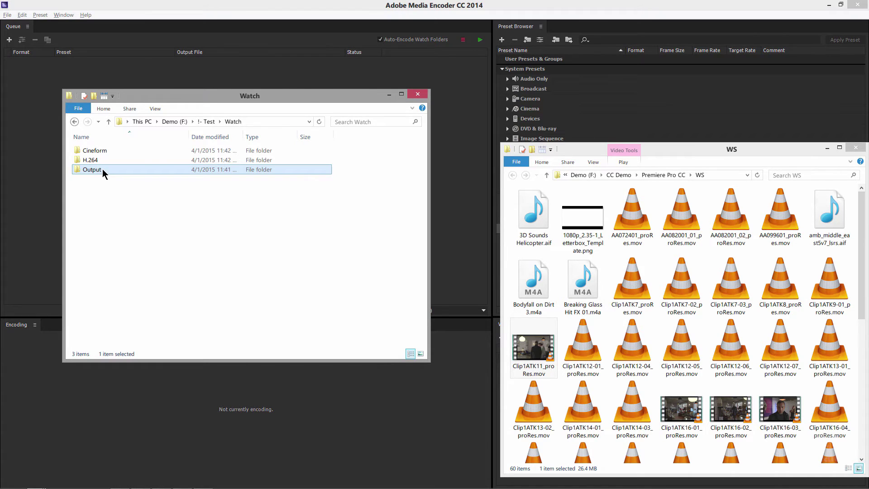
left_click(129, 202)
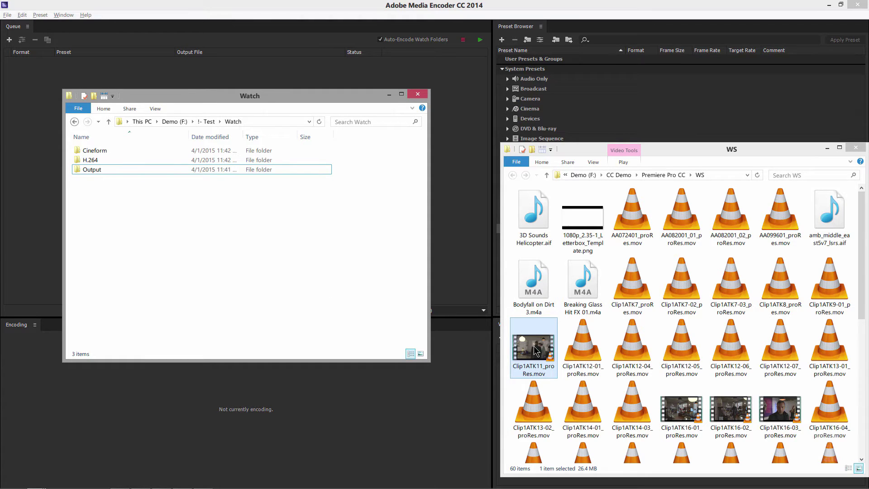
left_click_drag(536, 351, 305, 255)
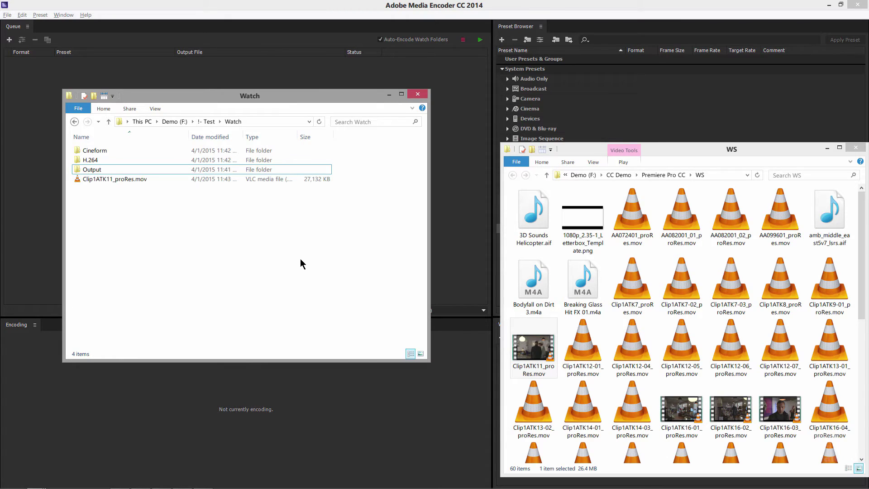
left_click(457, 232)
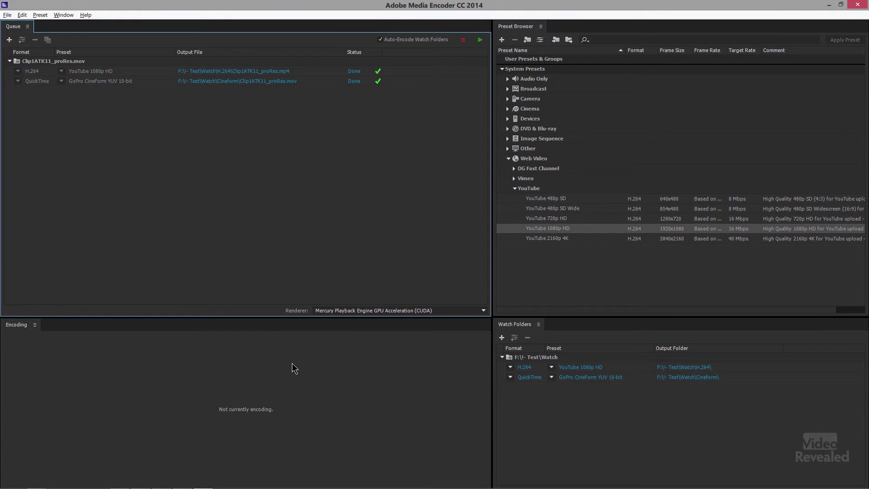
Switch to File Explorer and check the contents of the Watch folder after the encode.
key("alt+Tab")
key("alt+Tab")
key("alt+Tab")
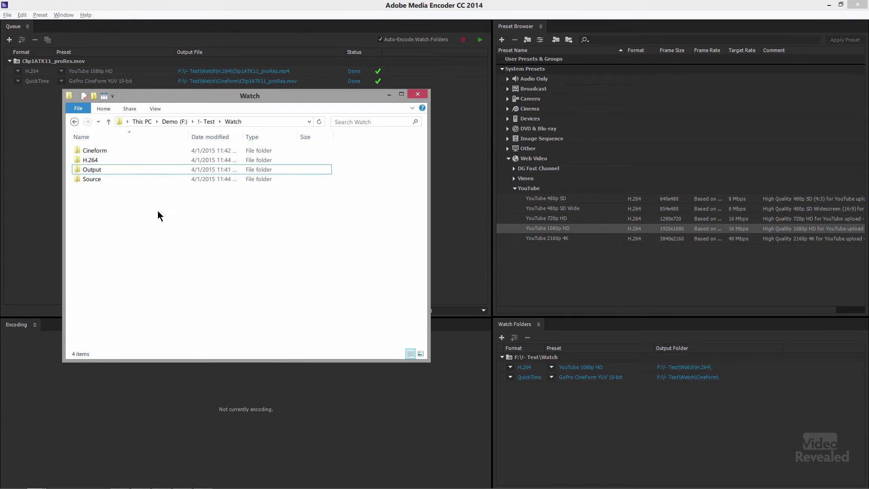
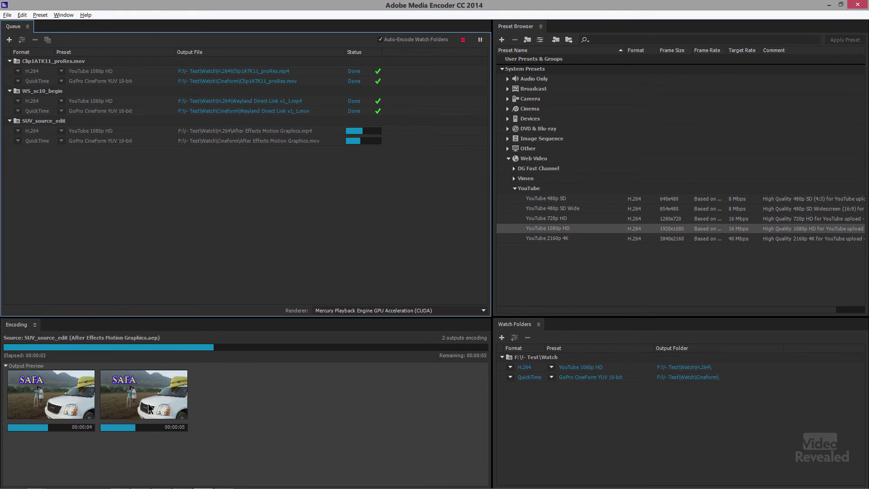
Open the export settings of the watch folder's H.264 output and enable publishing to YouTube.
mouse_move(148, 405)
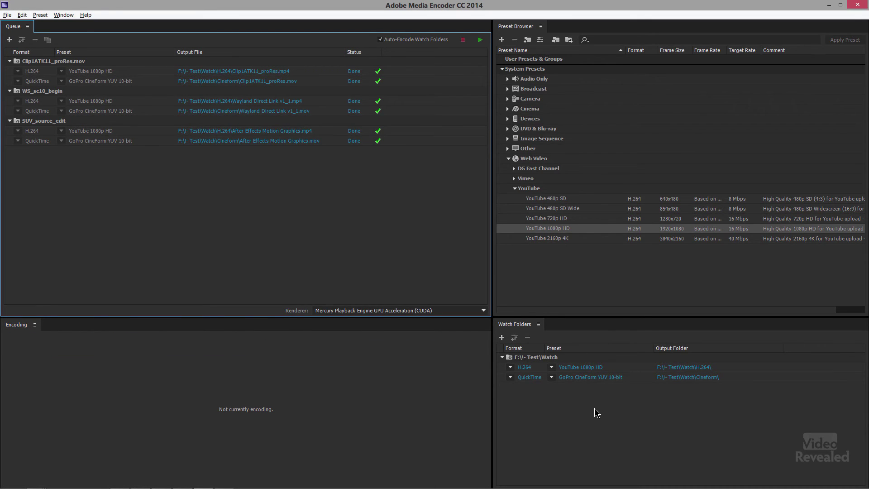
left_click(525, 368)
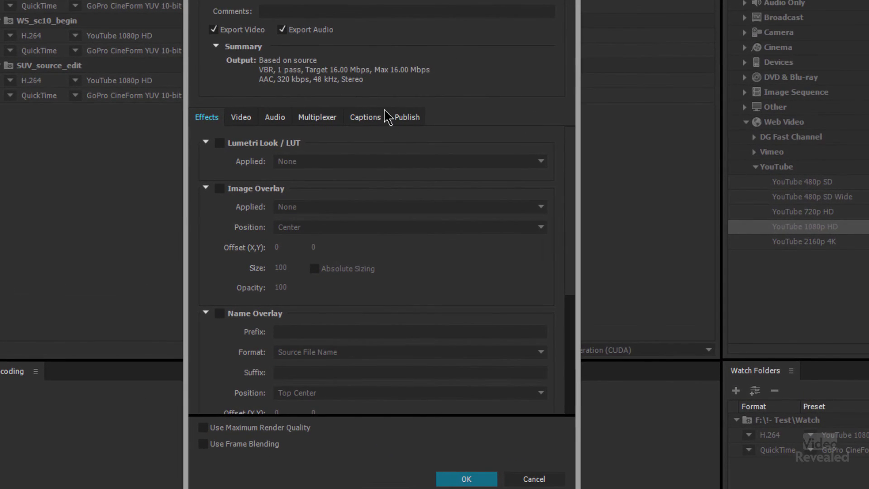
left_click(407, 119)
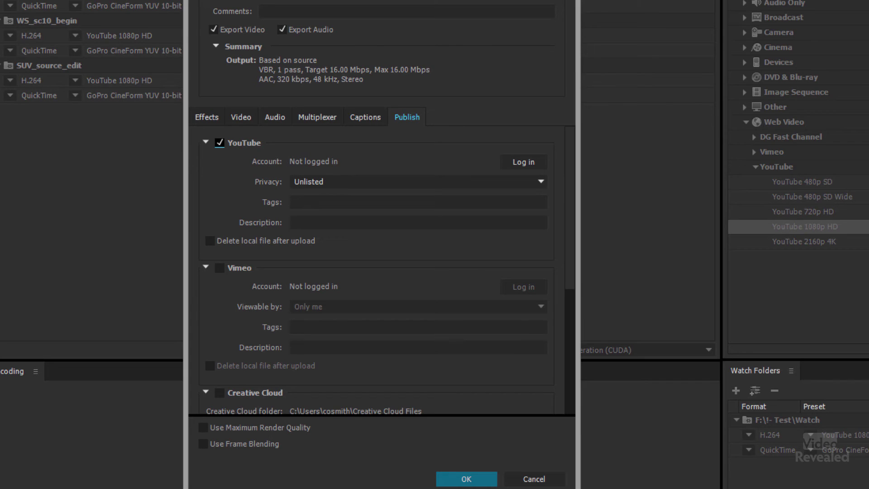
Switch to File Explorer and inspect the encoded files, opening the H.264 folder in a new window and the Cineform folder in the current one.
key("alt+Tab")
key("alt+Tab")
key("alt+Tab")
key("alt+Tab")
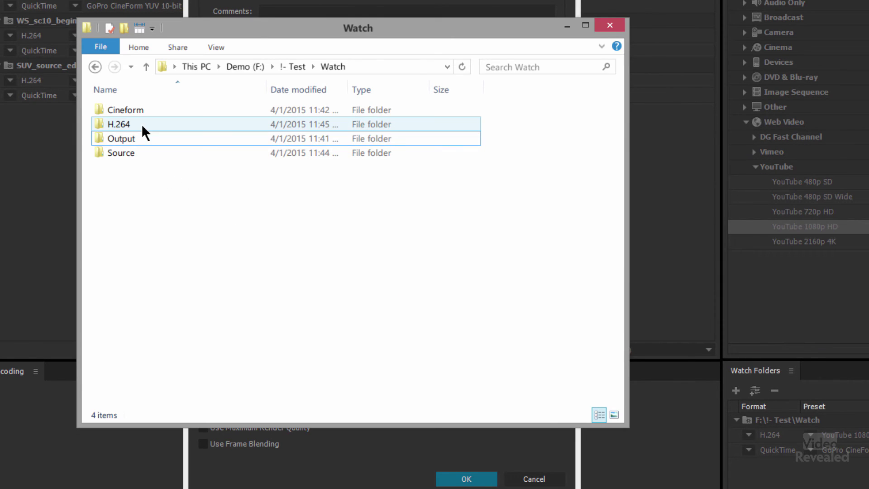
right_click(128, 133)
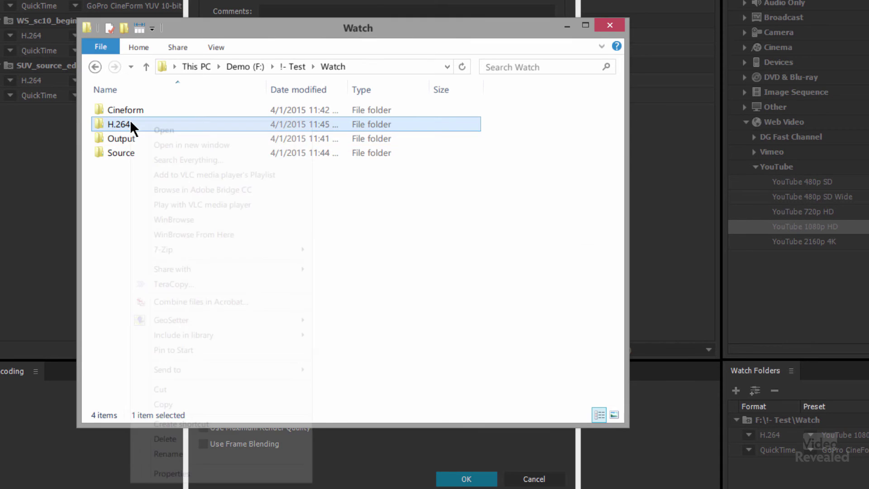
left_click(171, 144)
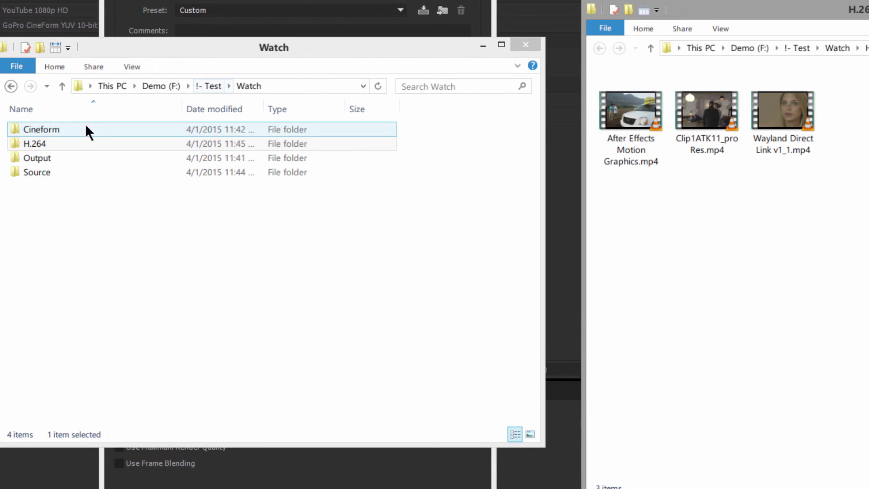
double_click(66, 129)
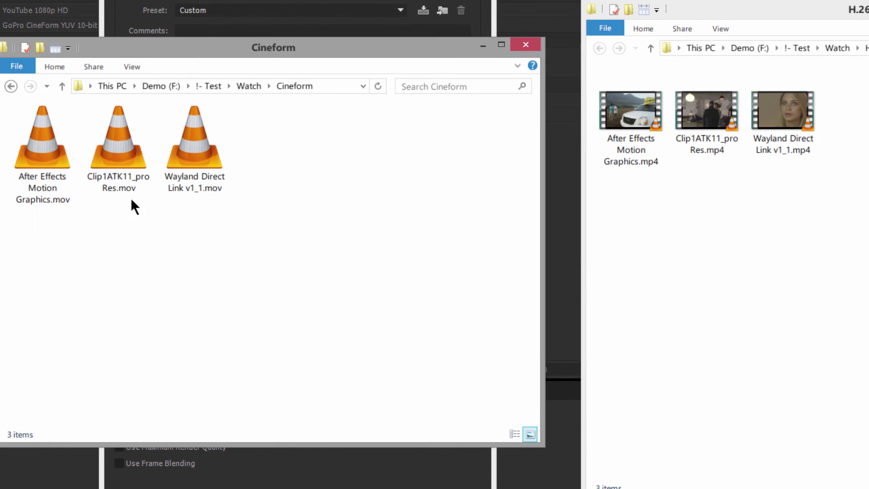